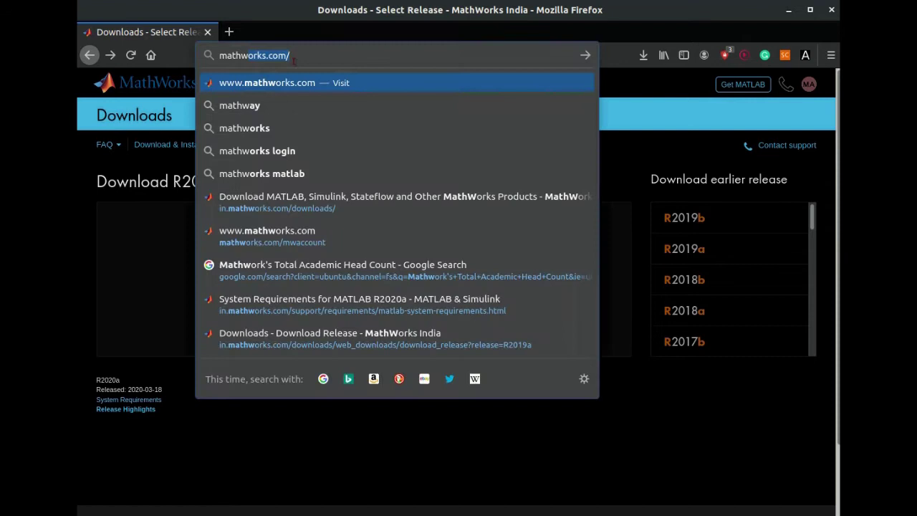
Pick the 'Download MATLAB' suggestion in Firefox to load the MathWorks downloads page
key(Down)
key(Down)
key(Down)
key(Down)
key(Down)
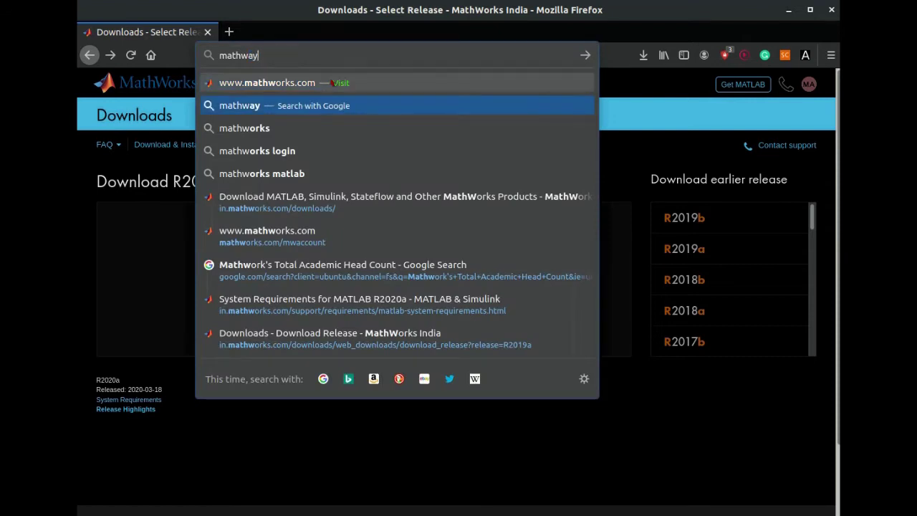
key(Return)
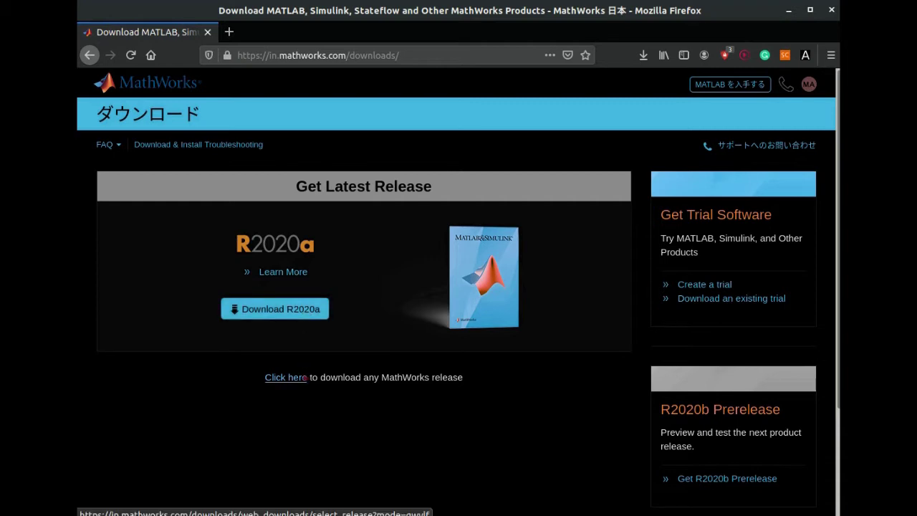
Show all MathWorks releases and choose R2019a from the earlier-release list
click(305, 378)
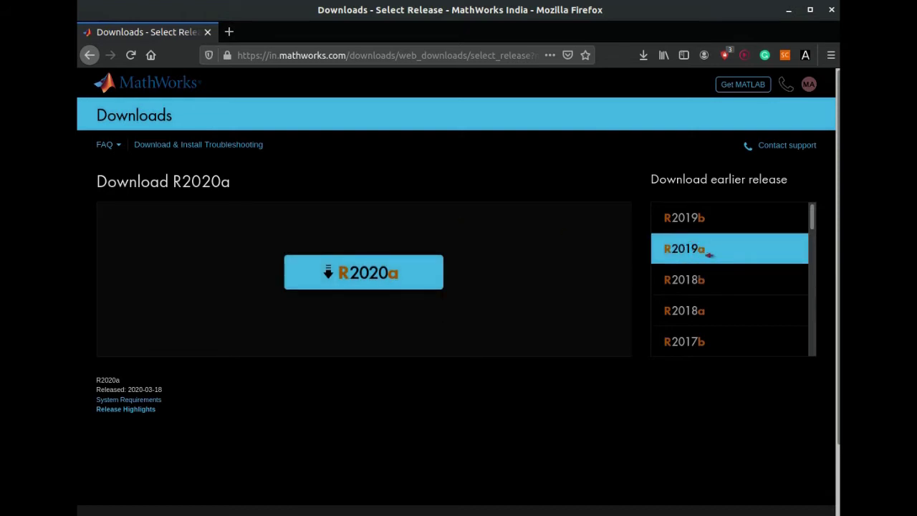
scroll(709, 254, down, 4)
scroll(709, 253, up, 4)
click(709, 254)
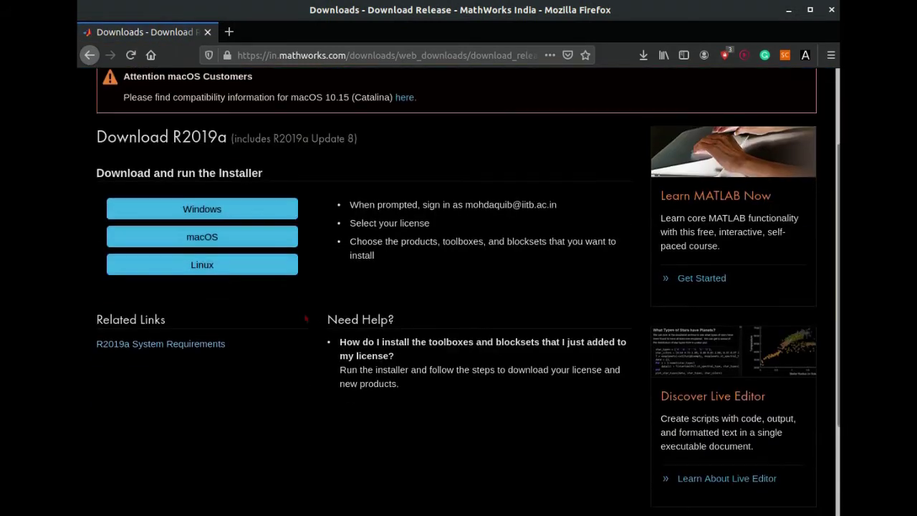
Save the R2019a Linux installer matlab_R2019a_glnxa64.zip to disk
click(211, 265)
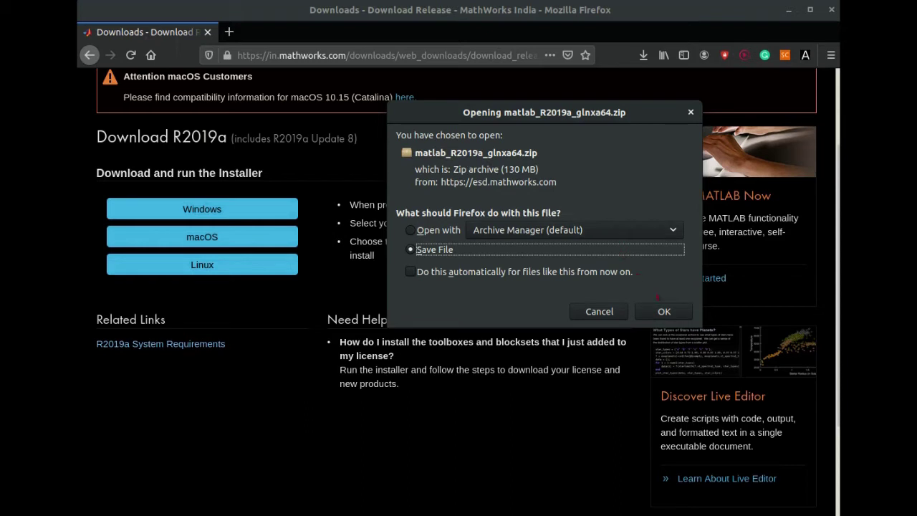
key(Return)
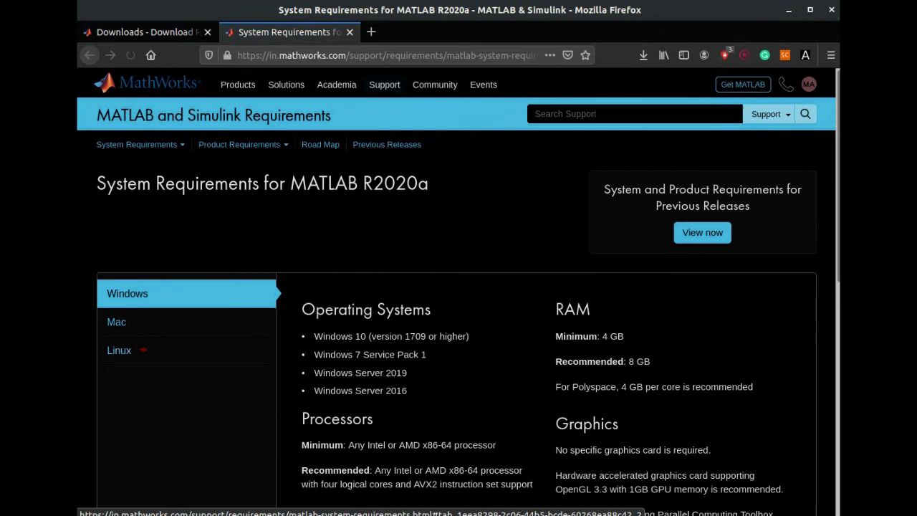
Scroll through the Linux tab's distributions, RAM, graphics and disk requirements
click(143, 351)
scroll(362, 313, down, 3)
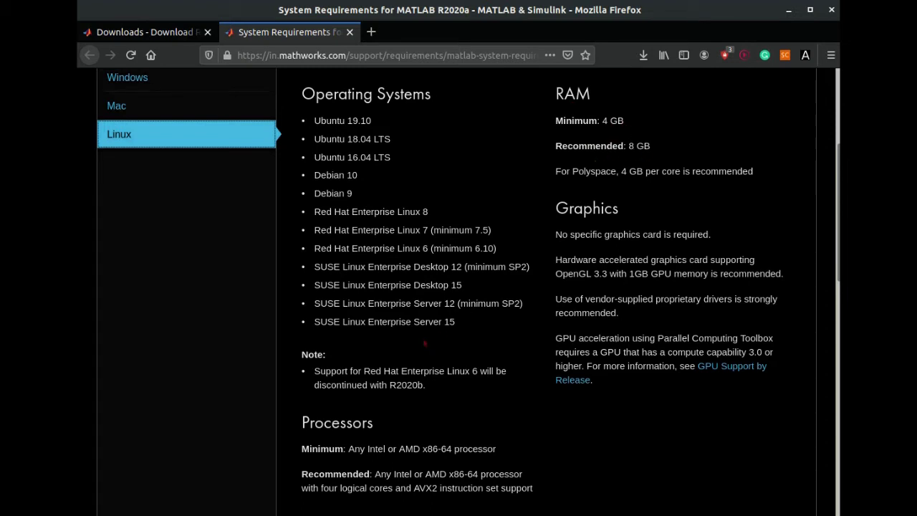
scroll(670, 240, down, 1)
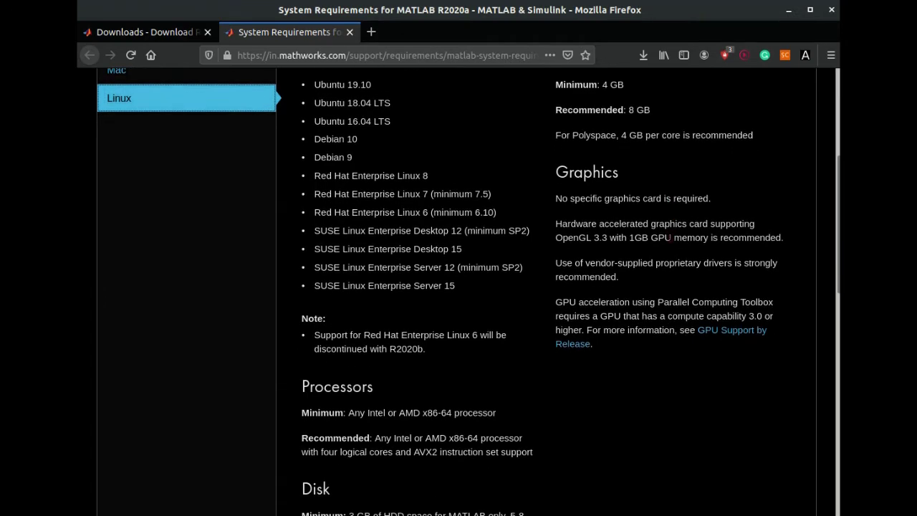
scroll(409, 303, down, 3)
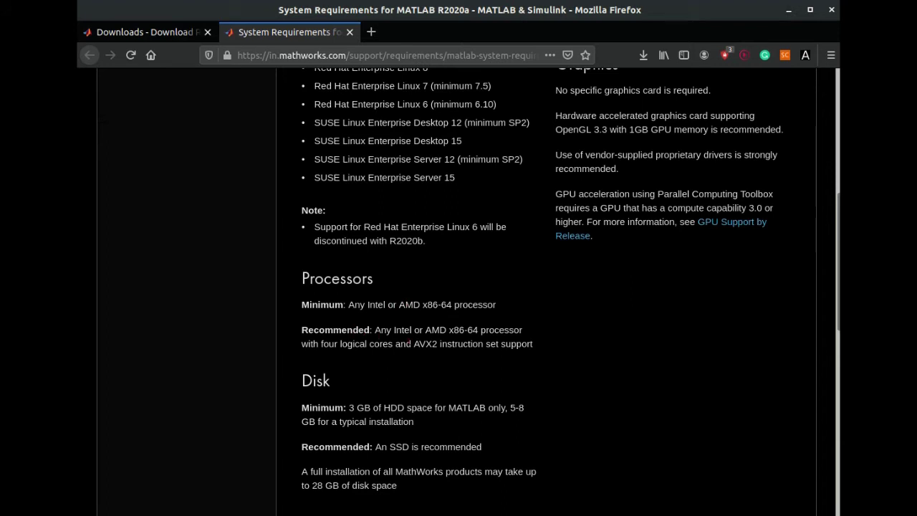
scroll(397, 343, down, 1)
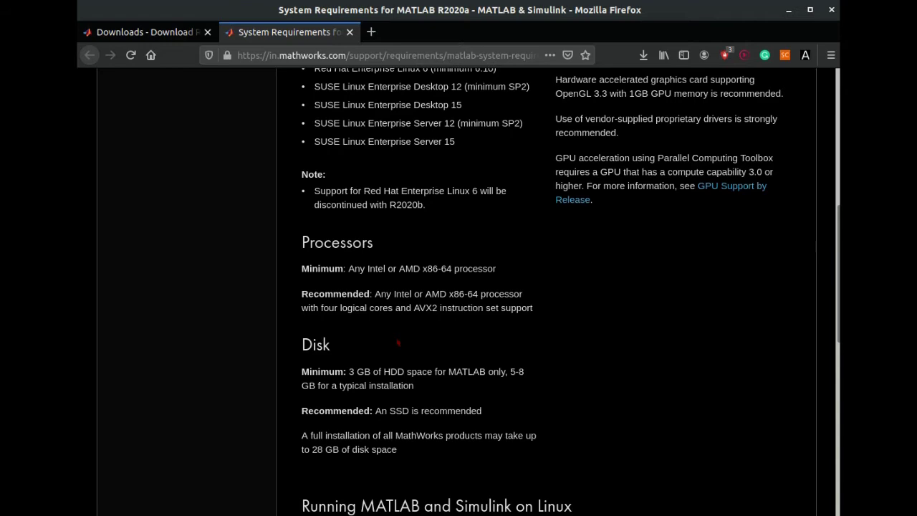
scroll(398, 343, down, 4)
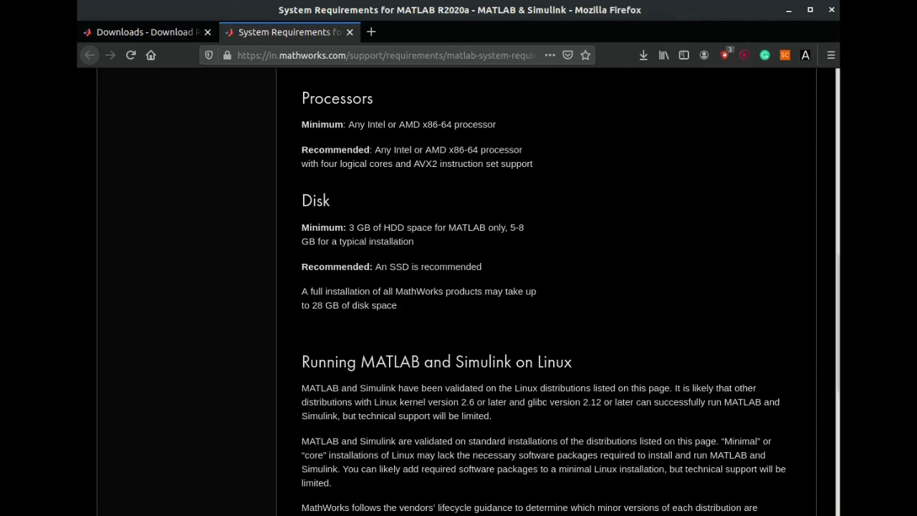
scroll(570, 150, up, 10)
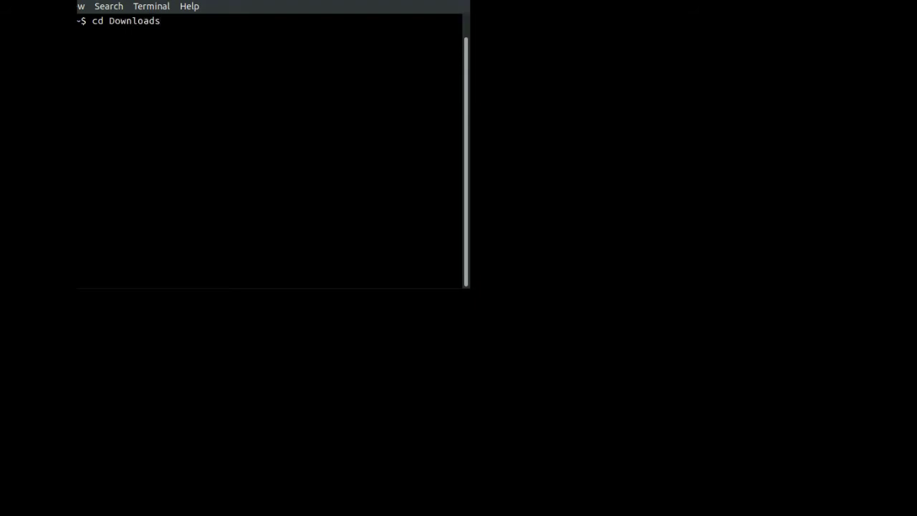
Change into Downloads/Matlab and list its contents
text(Ma)
key(Tab)
key(Return)
text(ls)
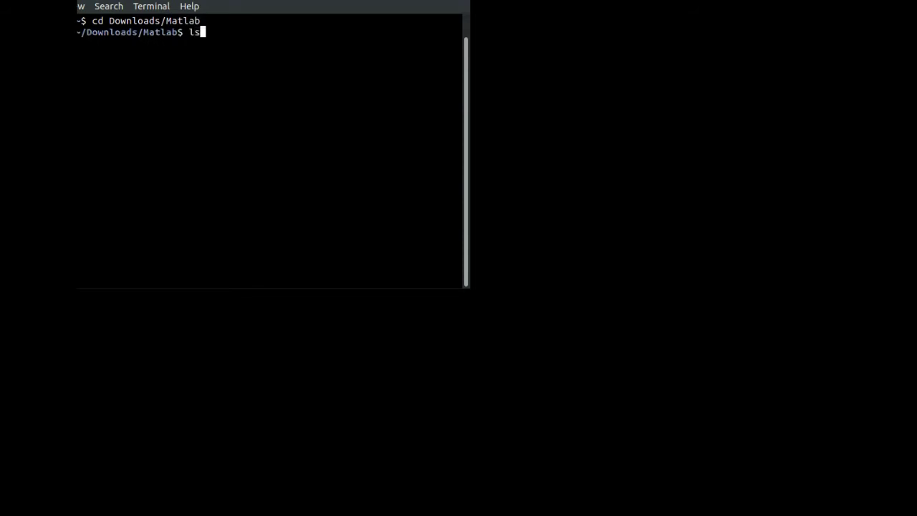
key(Return)
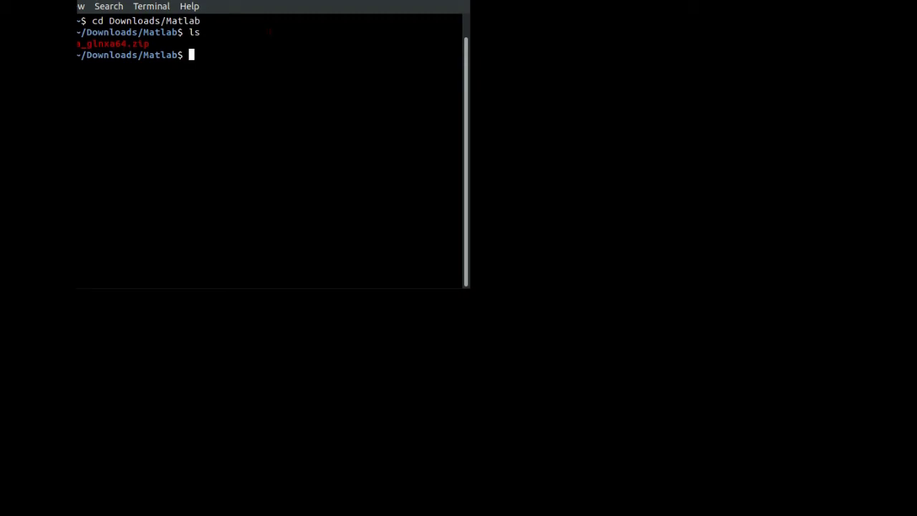
Unzip matlab_R2019a_glnxa64.zip and check the extracted install script in the file manager
text(unzip)
key(Tab)
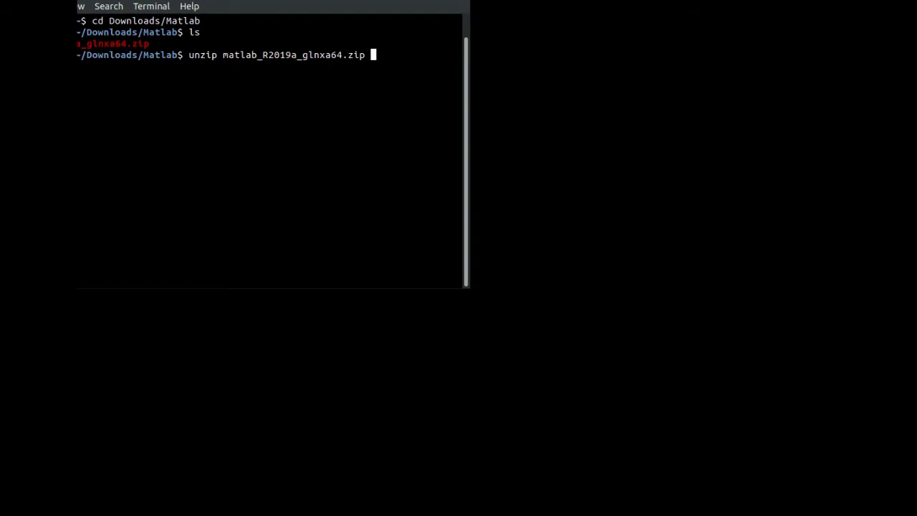
key(Return)
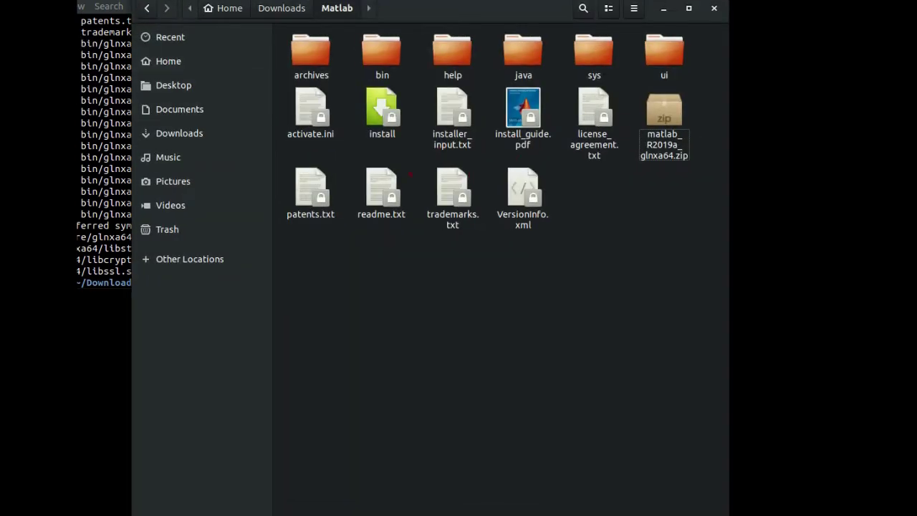
click(382, 113)
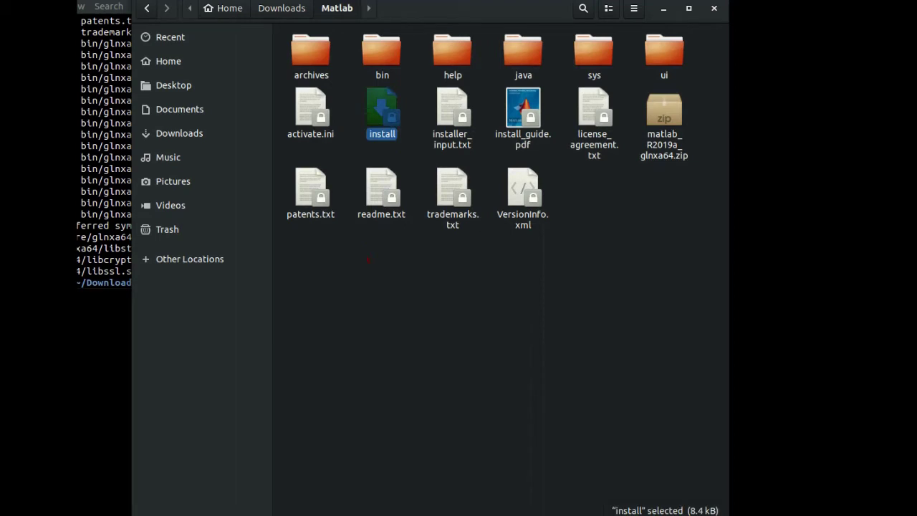
click(367, 259)
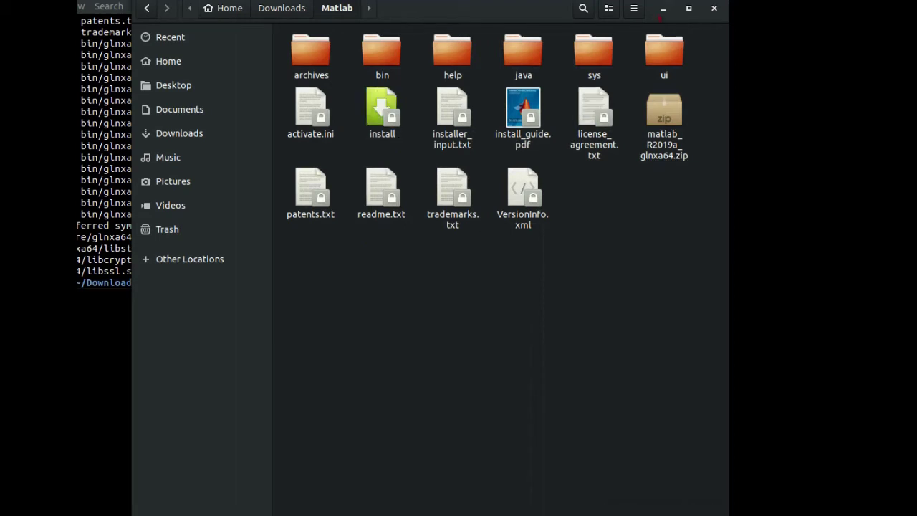
click(662, 8)
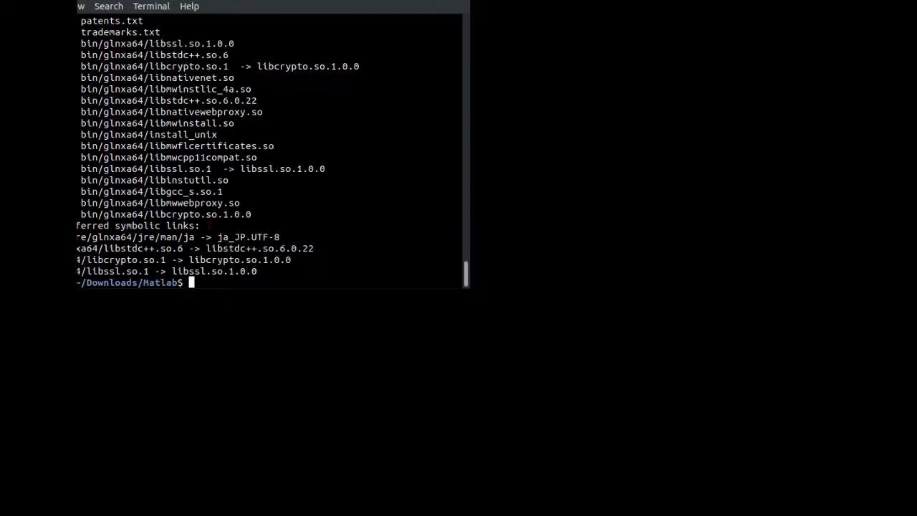
From the home folder, run sudo ./Downloads/Matlab/install to start the R2019a installer
text(cd)
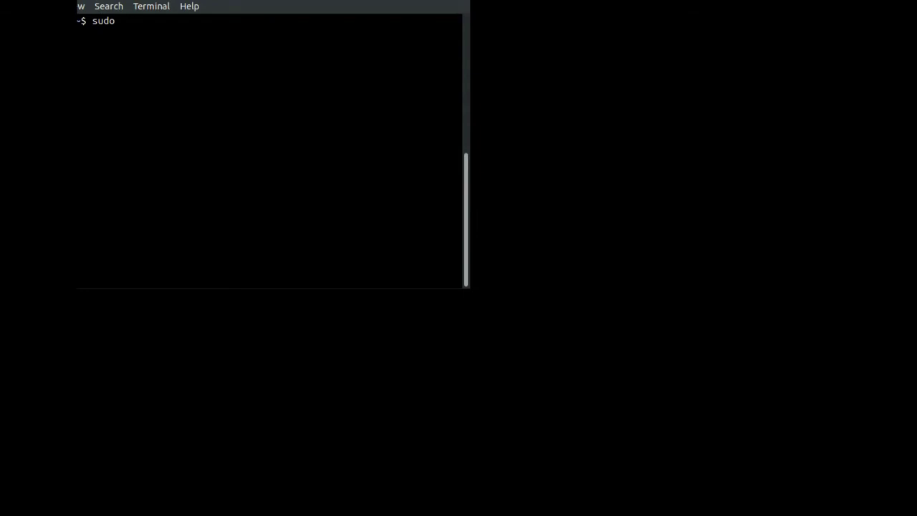
text( ./Down)
key(Tab)
text(Mat)
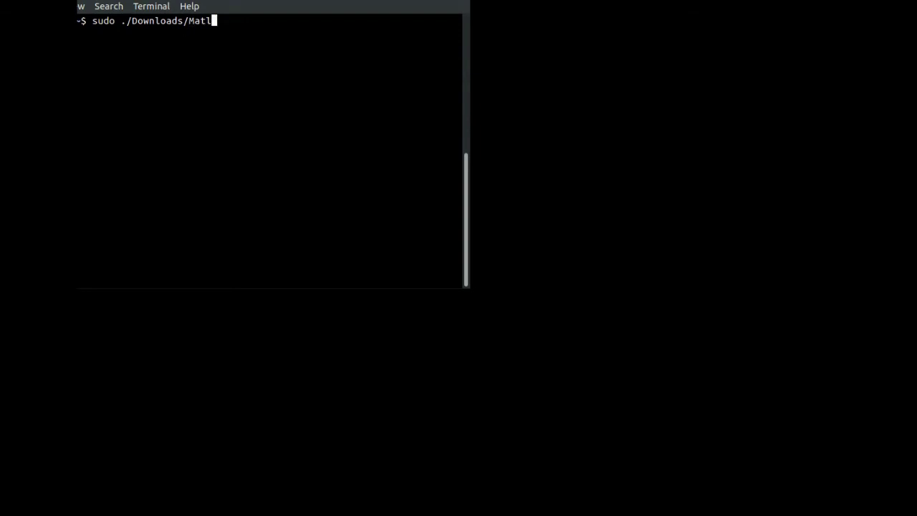
text(ab/install)
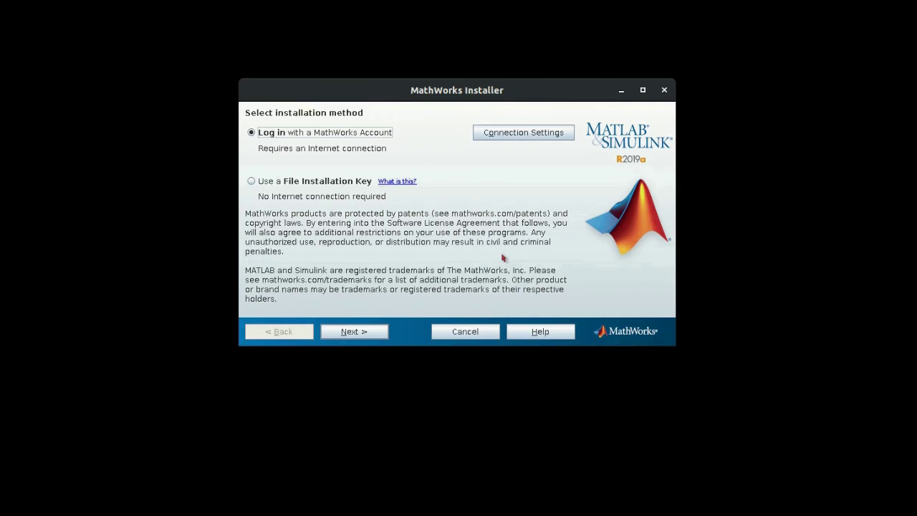
Choose 'Log in with a MathWorks Account' and accept the license agreement with Yes
click(326, 188)
drag(387, 150, 367, 144)
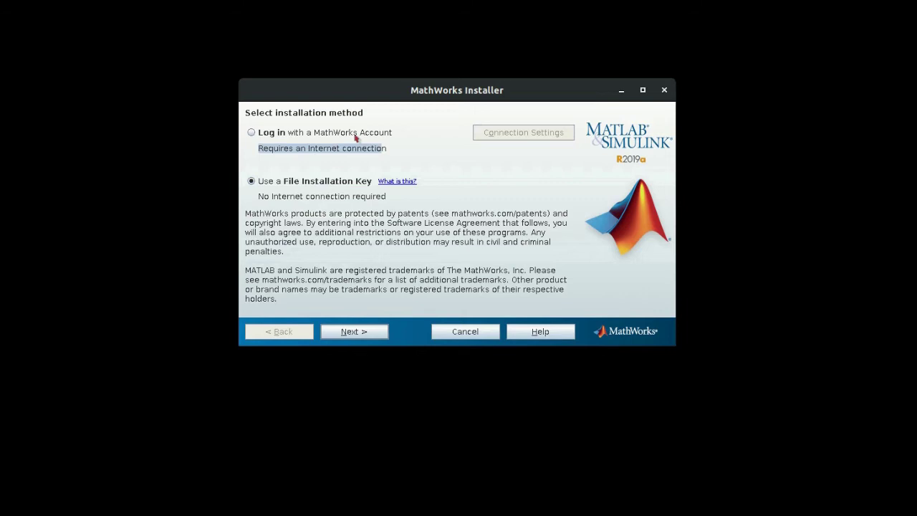
click(356, 136)
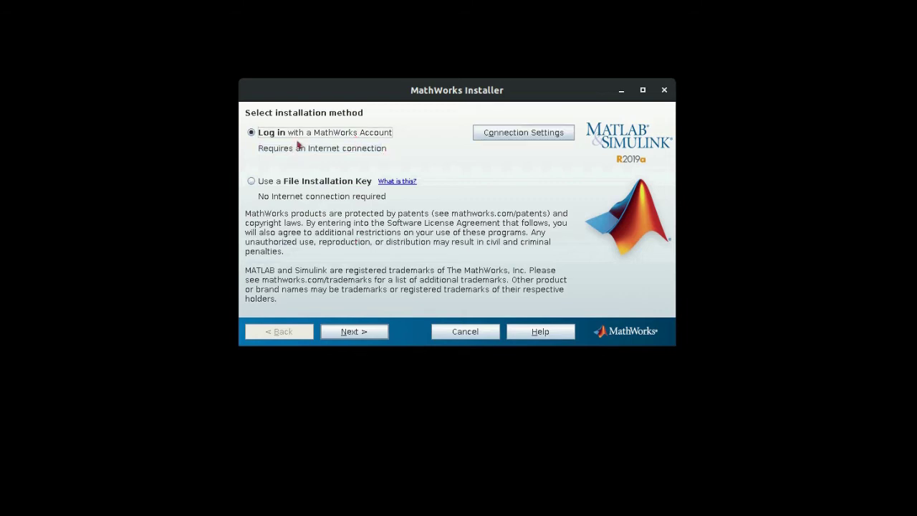
click(366, 333)
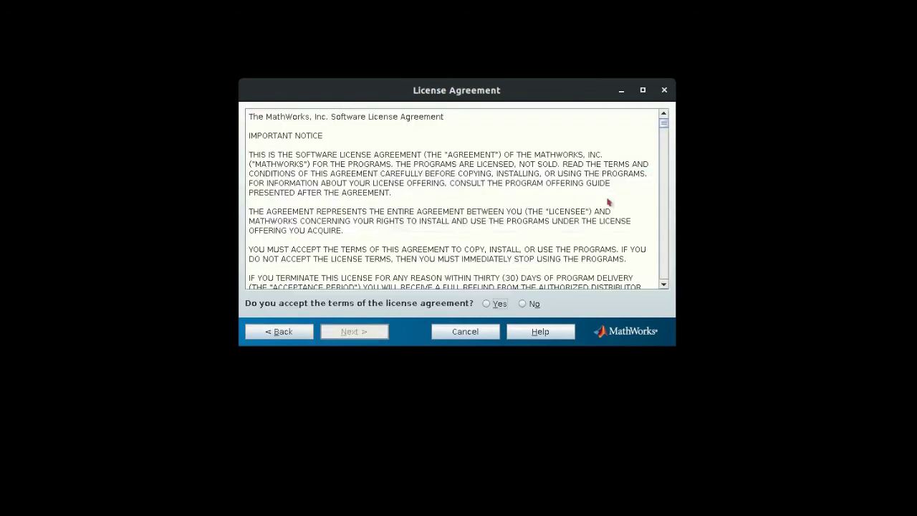
click(499, 304)
click(354, 332)
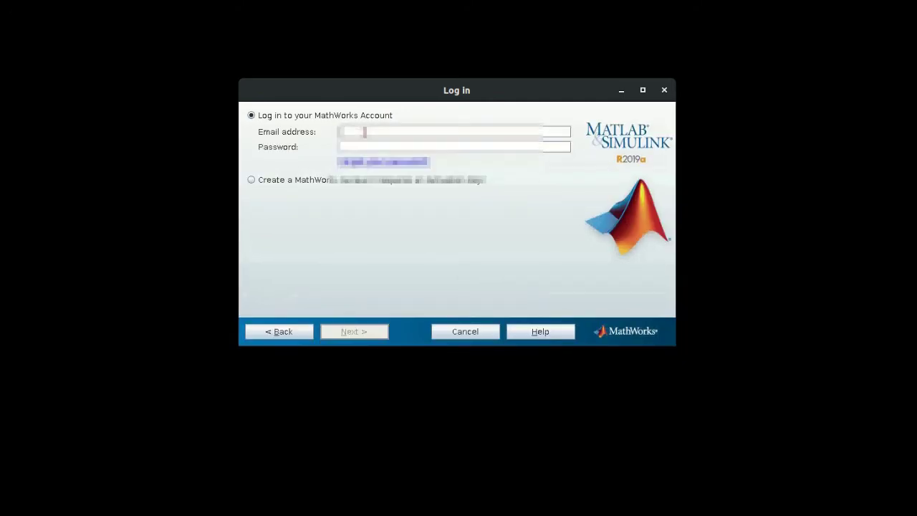
Enter the account e-mail address and password and submit the login
text(xxxxxxxxxx)
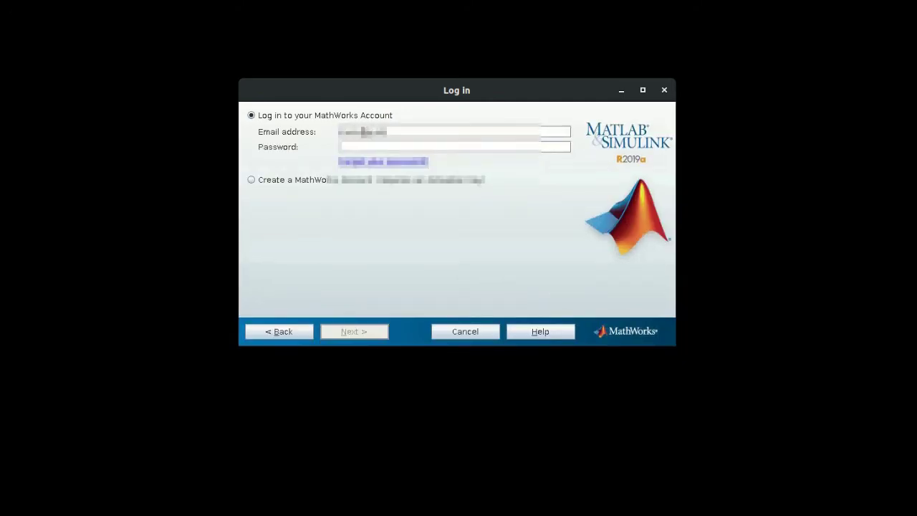
text(xxxx)
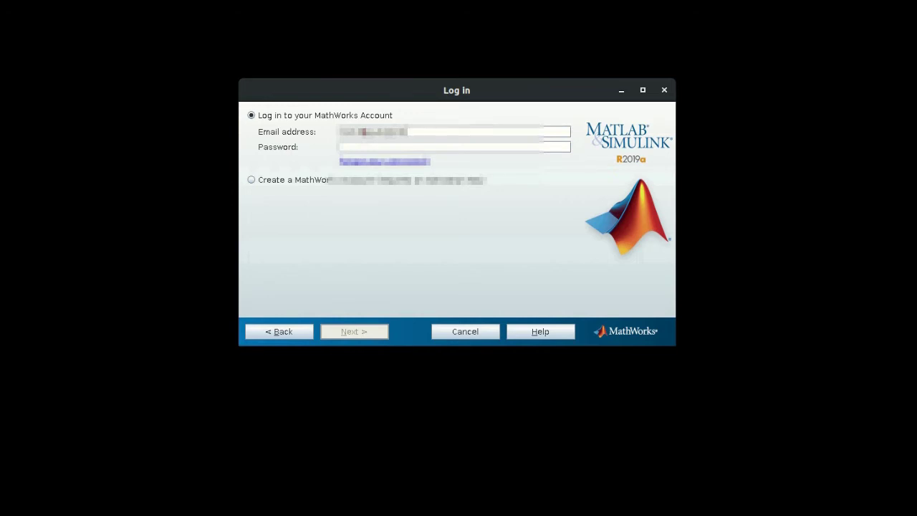
text(xxxxx)
click(368, 144)
text(xxxxxx)
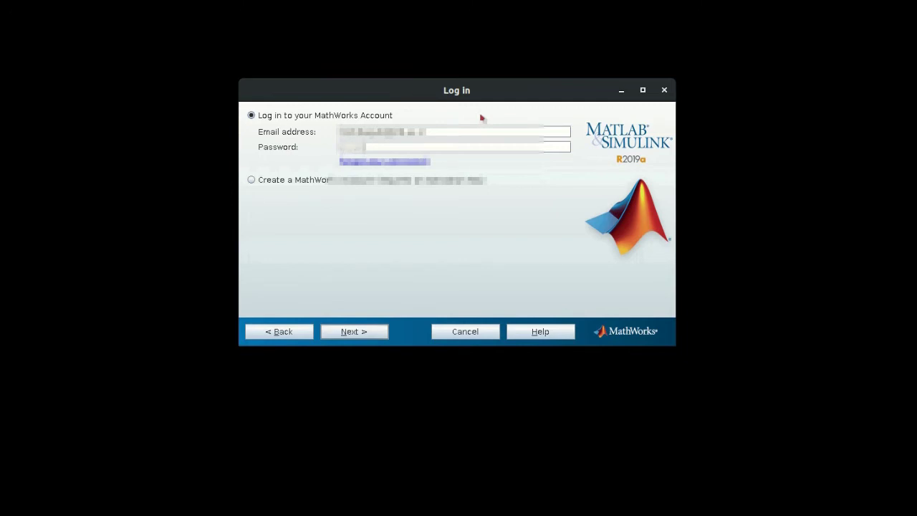
text(xx)
click(374, 332)
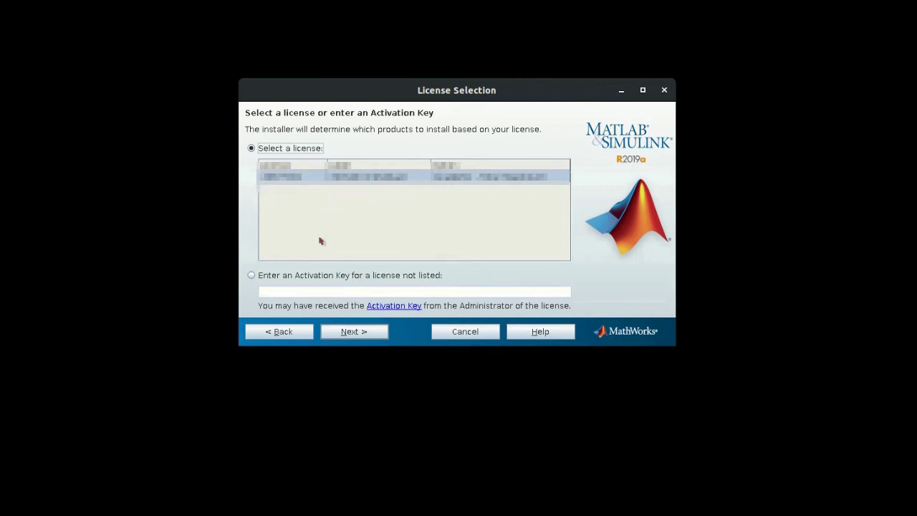
Keep 'Select a license' with the listed license instead of an activation key
click(280, 280)
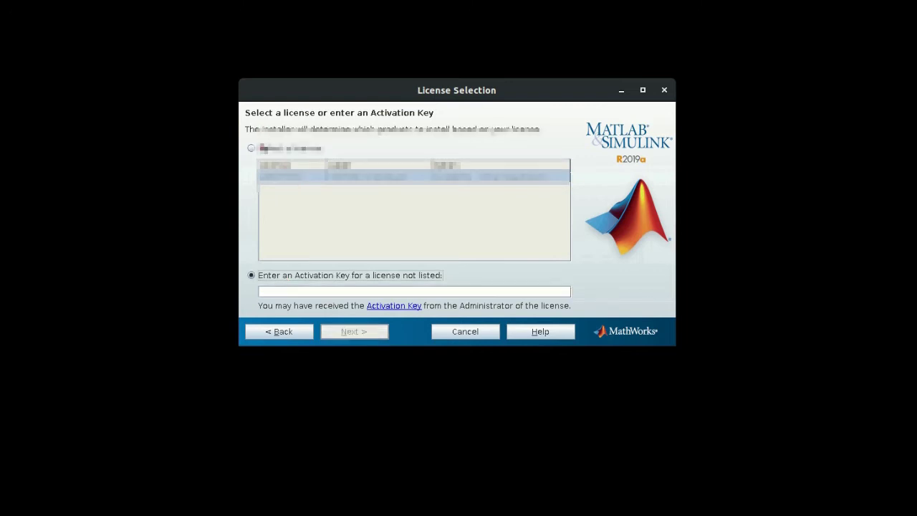
click(252, 149)
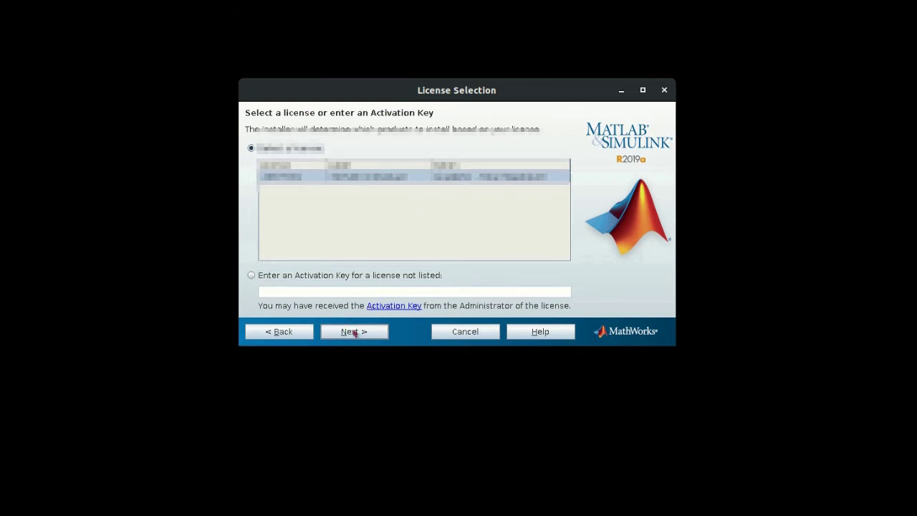
click(354, 331)
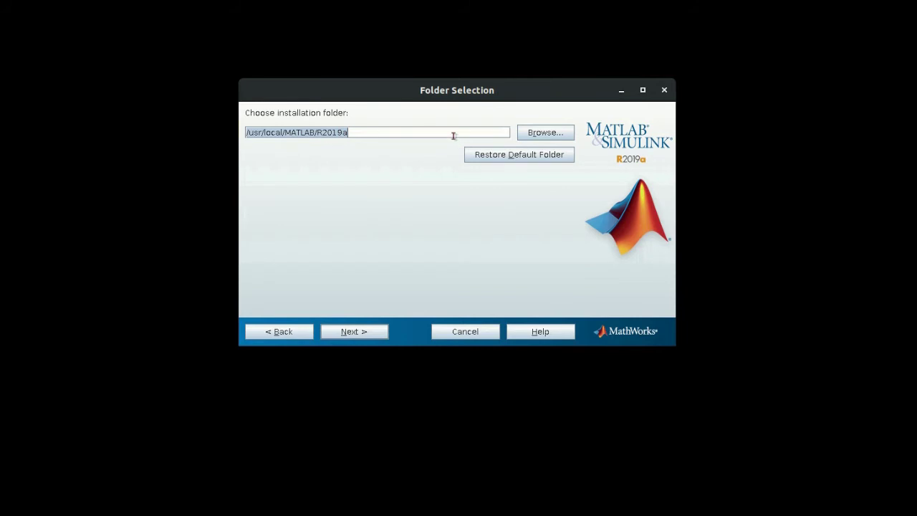
Create a matlab19 folder in /usr/local and select it as the installation folder
click(560, 132)
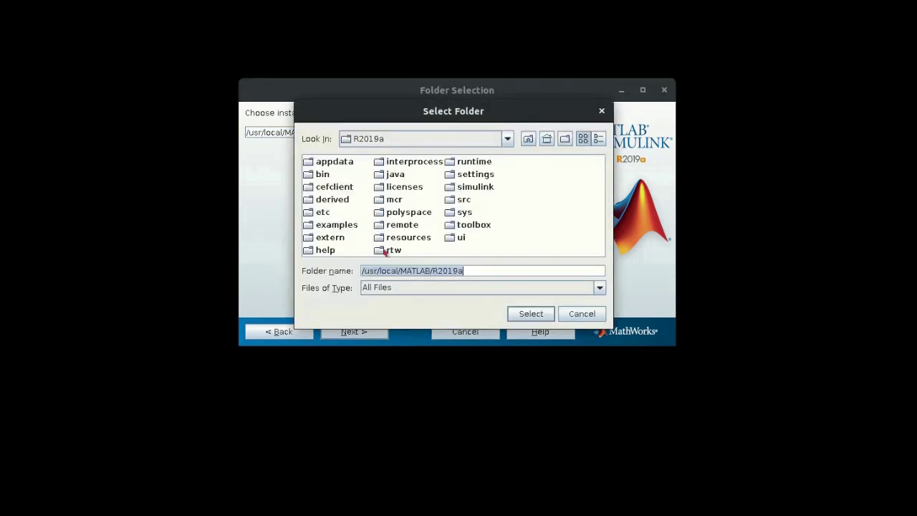
click(479, 270)
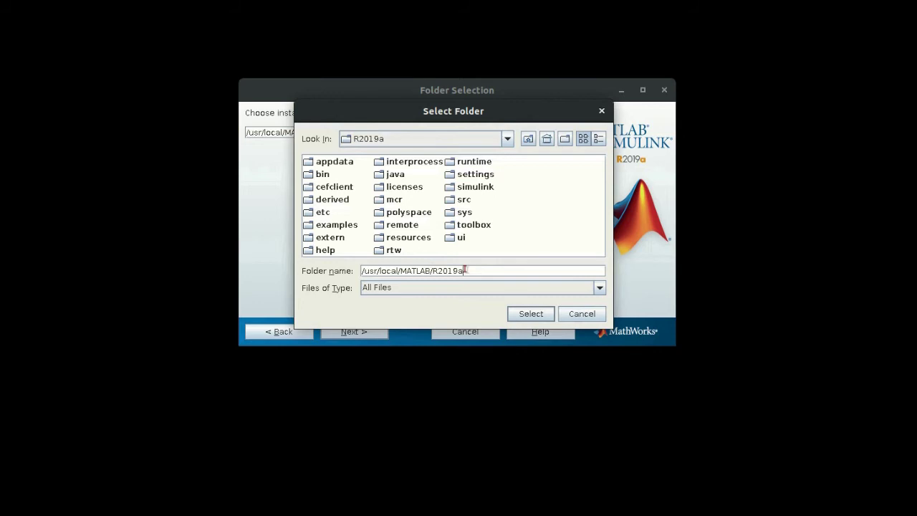
drag(465, 270, 433, 270)
click(507, 138)
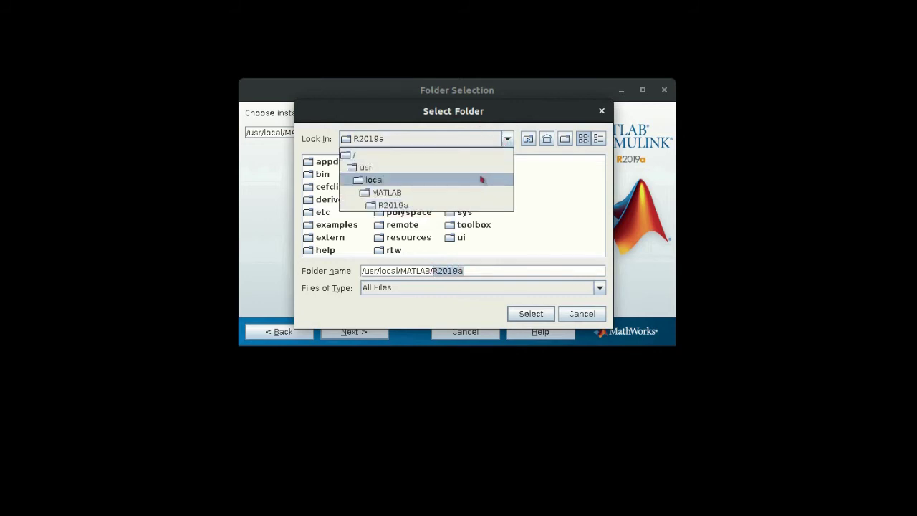
click(481, 180)
right_click(451, 191)
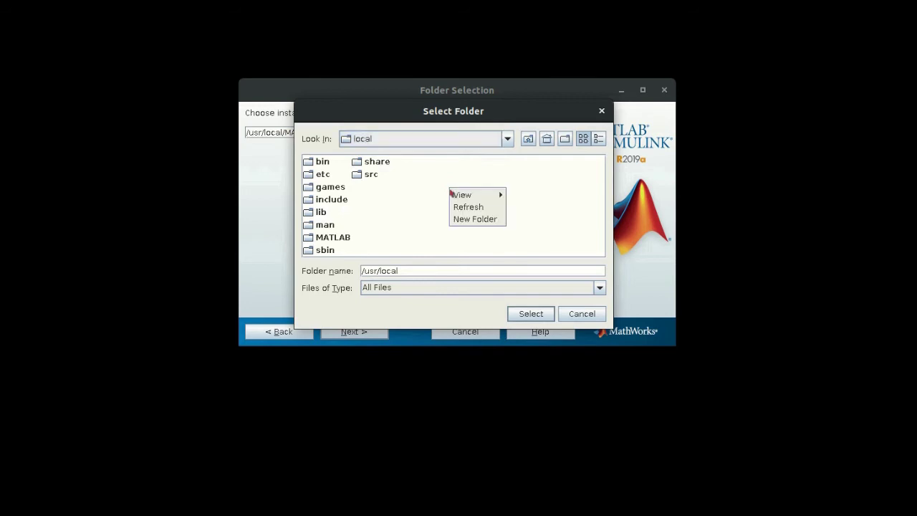
click(475, 219)
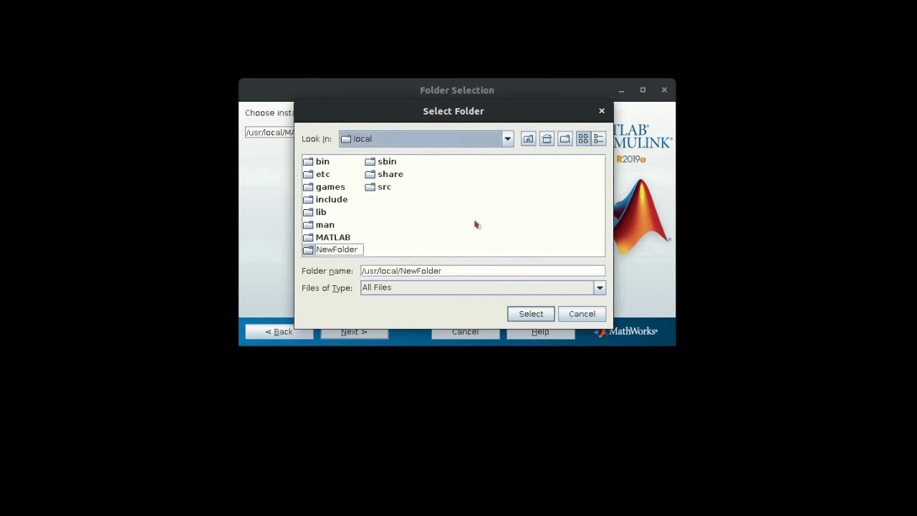
text(mat)
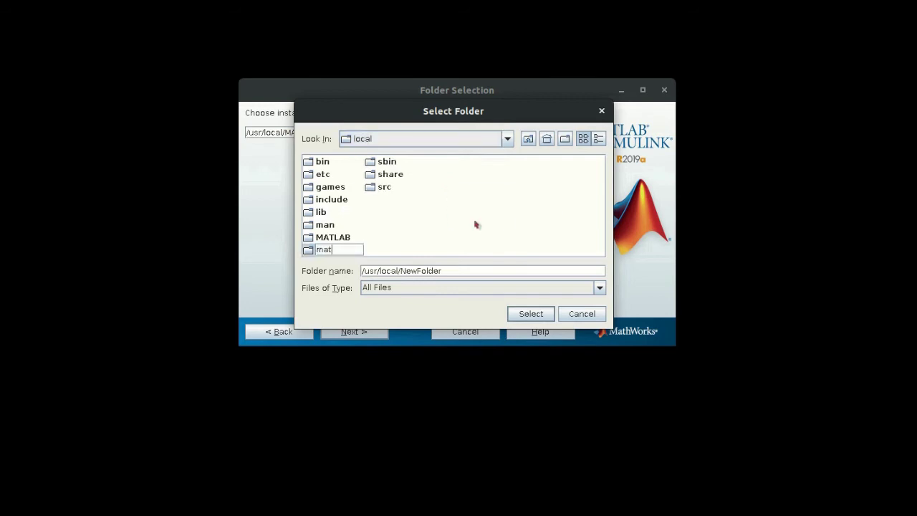
text(lab19)
click(531, 316)
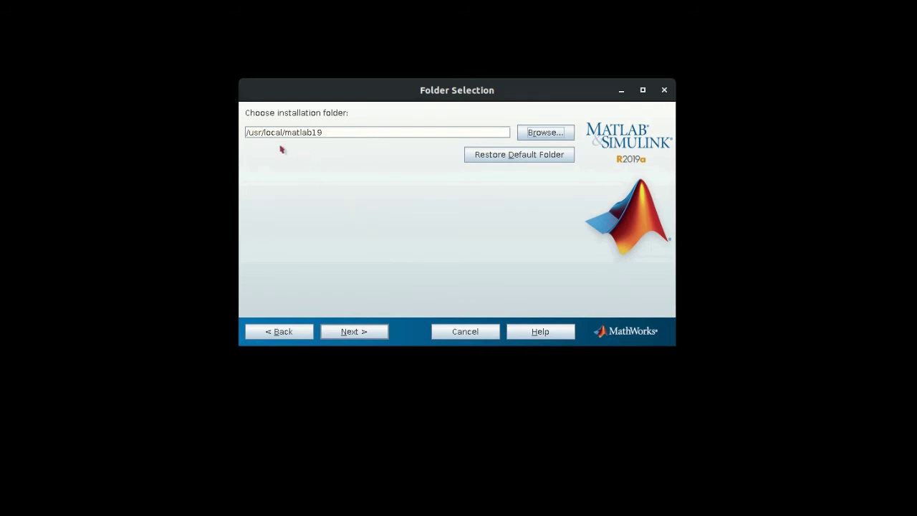
click(356, 332)
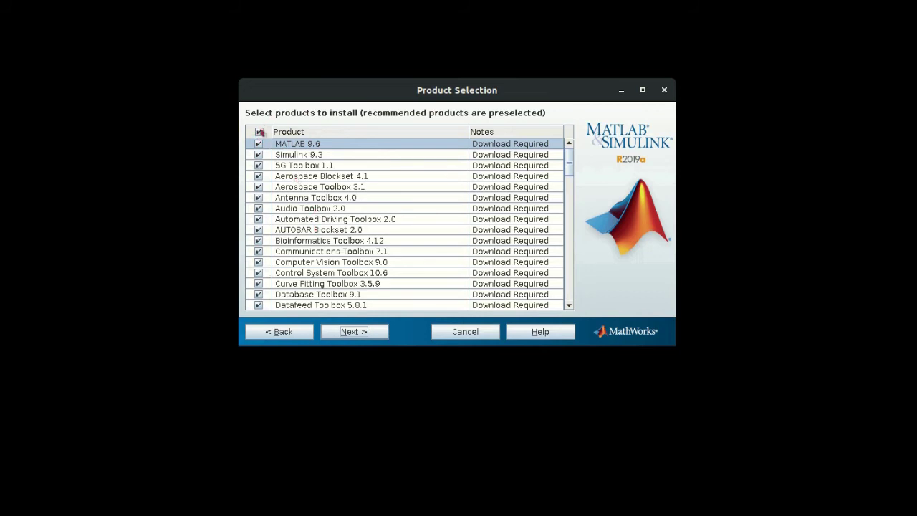
Keep all products selected, including MATLAB 9.6, Simulink 9.3 and Audio Toolbox 2.0
click(260, 132)
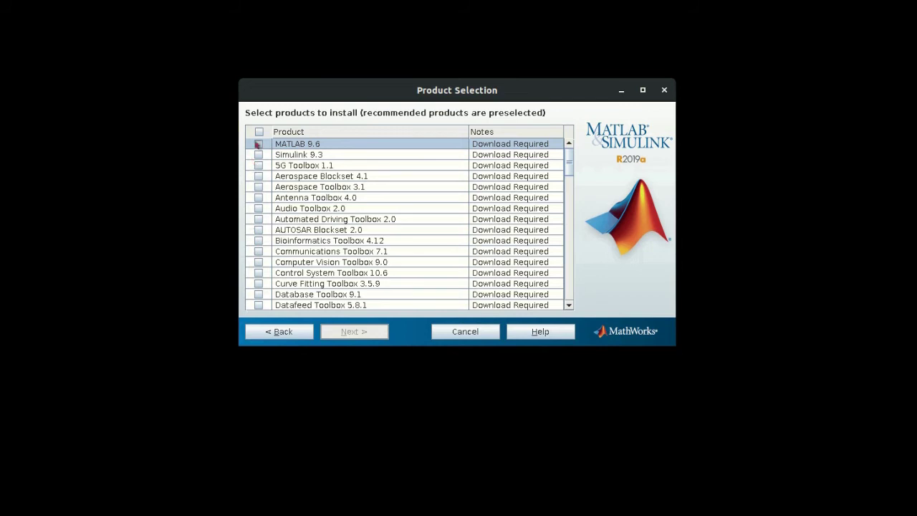
click(258, 144)
click(257, 146)
click(255, 146)
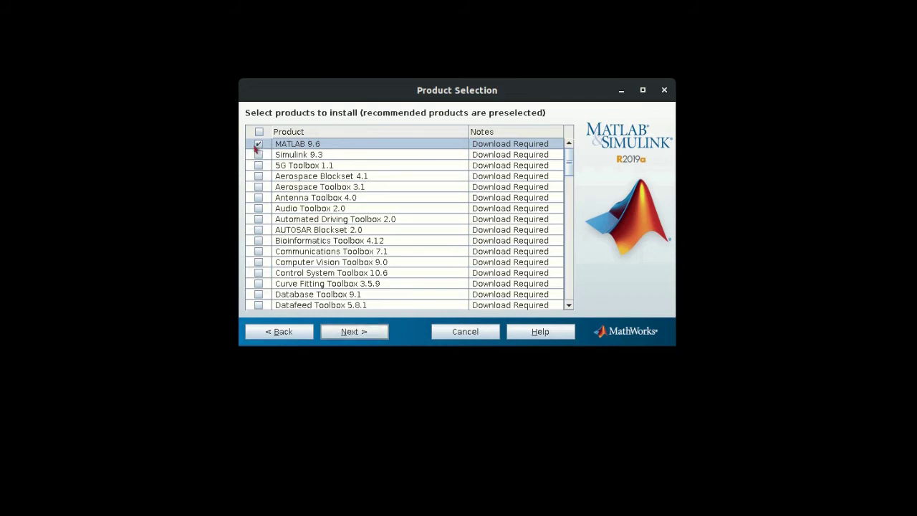
click(259, 155)
click(258, 209)
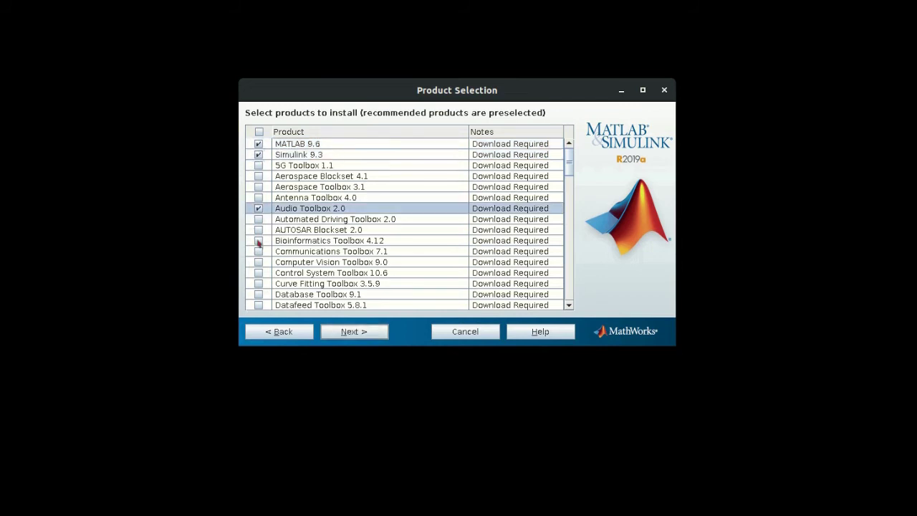
click(258, 241)
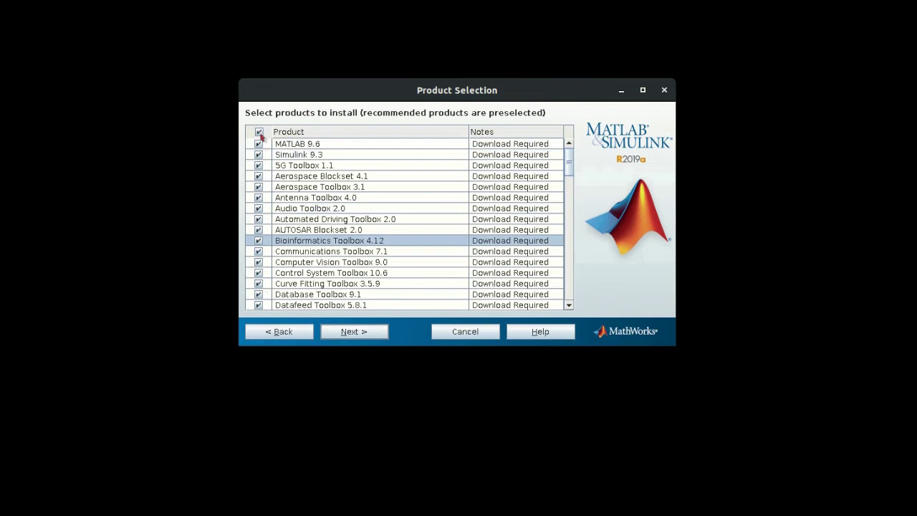
click(362, 335)
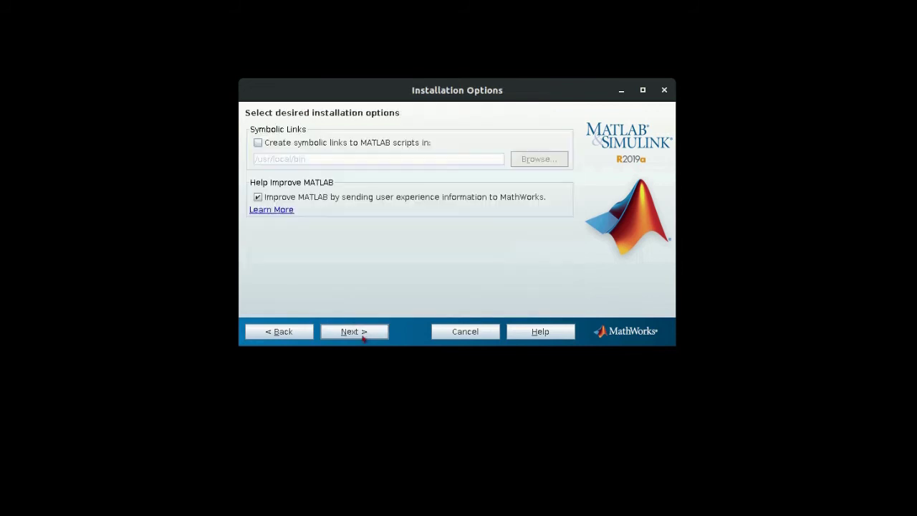
Leave 'Create symbolic links' in /usr/local/bin unchecked in the installation options
click(333, 146)
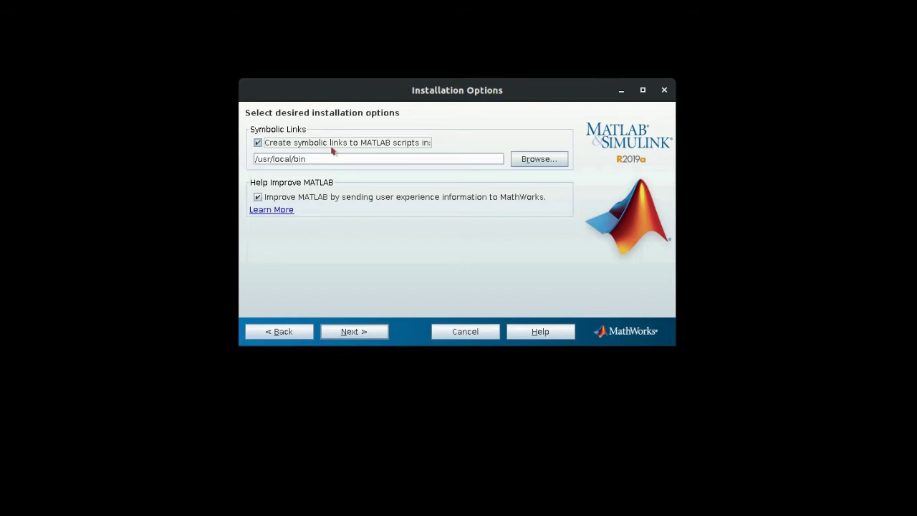
click(333, 149)
click(357, 332)
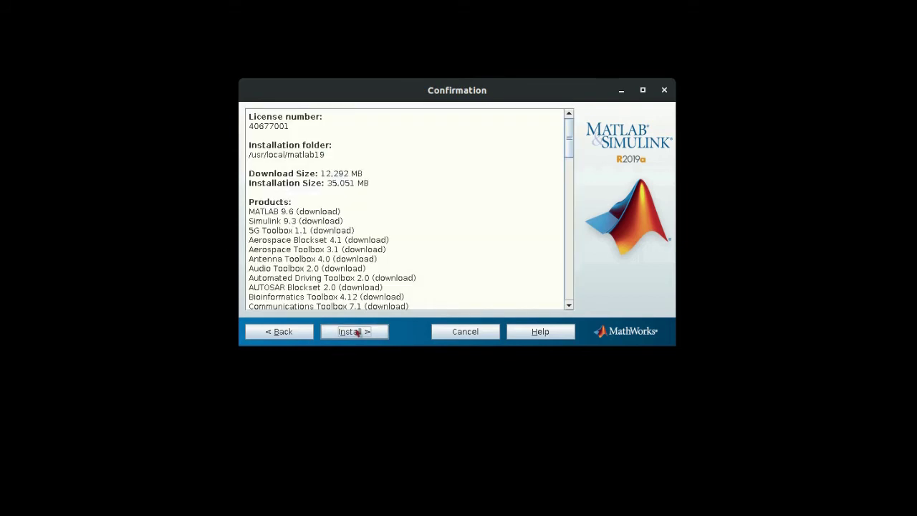
Review the product summary on the Confirmation page and start the installation
scroll(398, 263, down, 10)
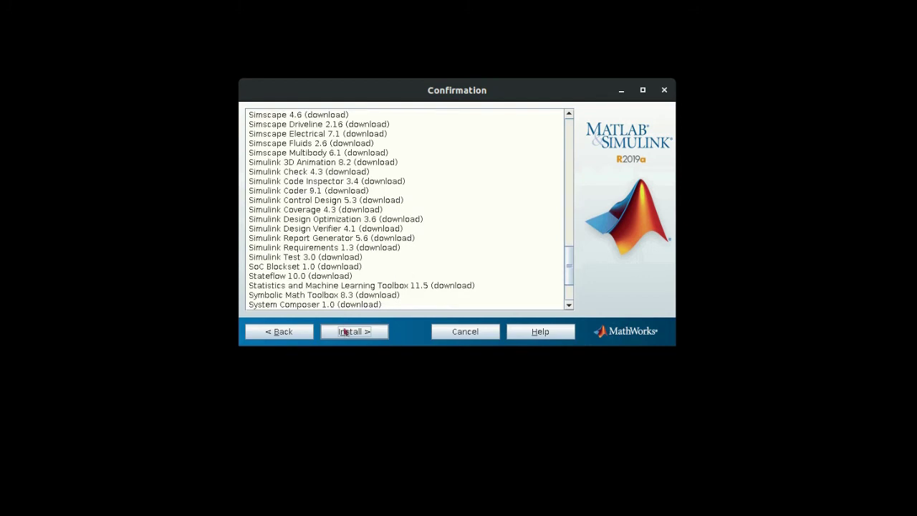
scroll(407, 282, down, 3)
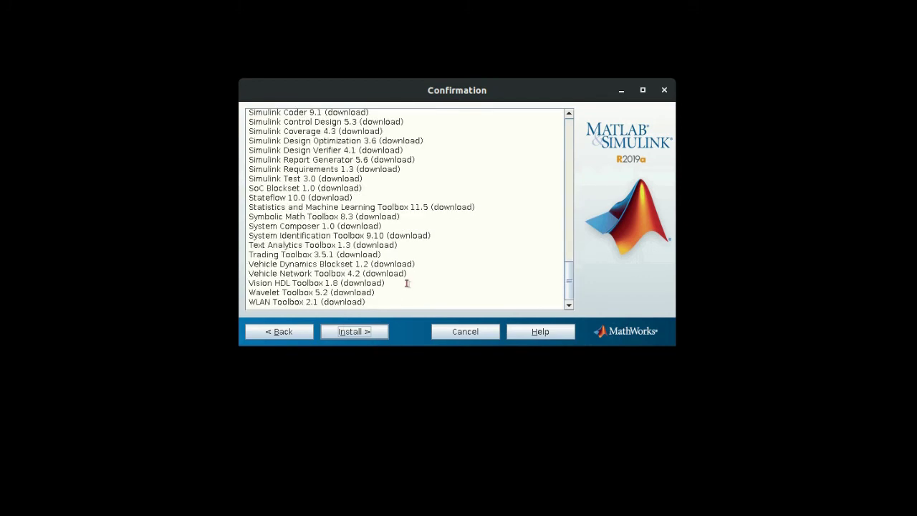
click(361, 333)
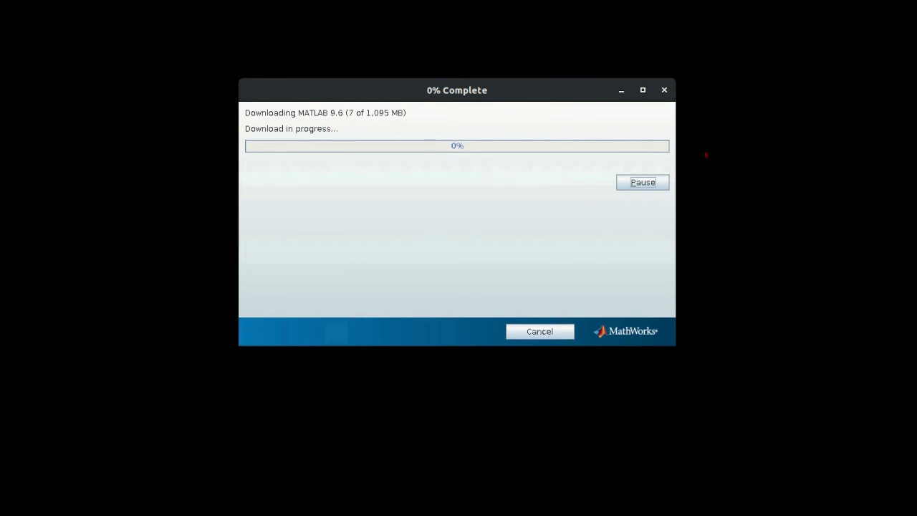
Pause the product download, then let the installation run to the Product Configuration Notes
click(641, 182)
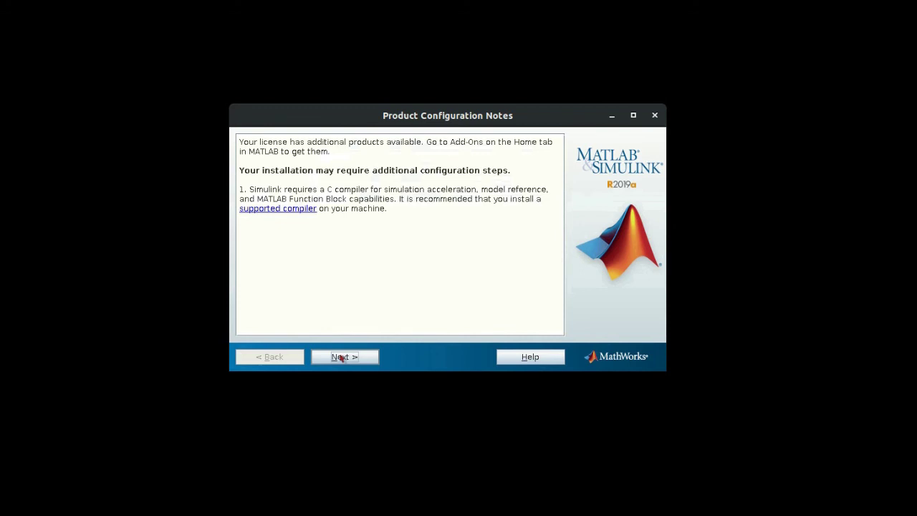
Get past the configuration notes, begin activation, and select the Login Name field
click(342, 358)
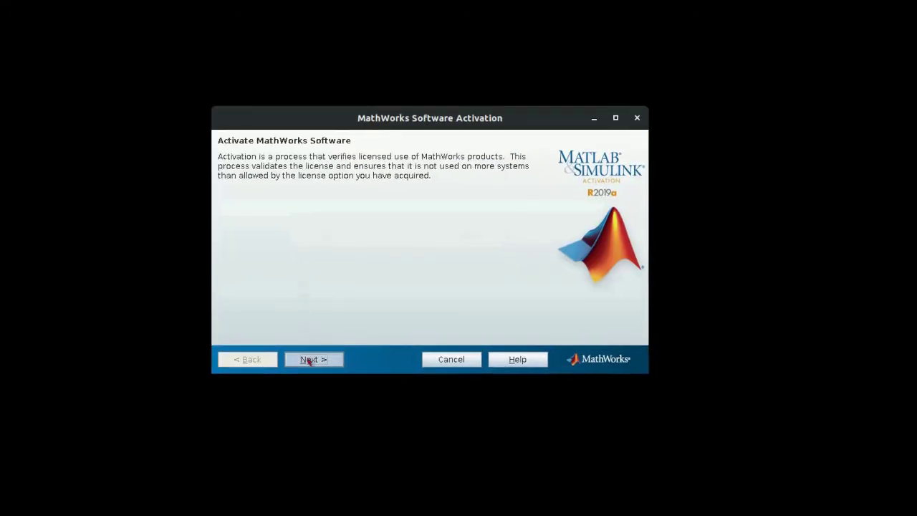
click(310, 360)
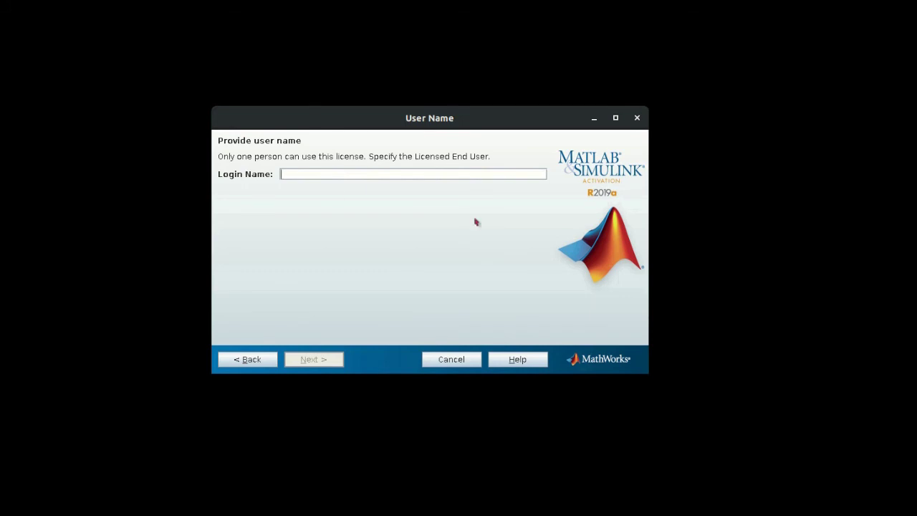
click(281, 174)
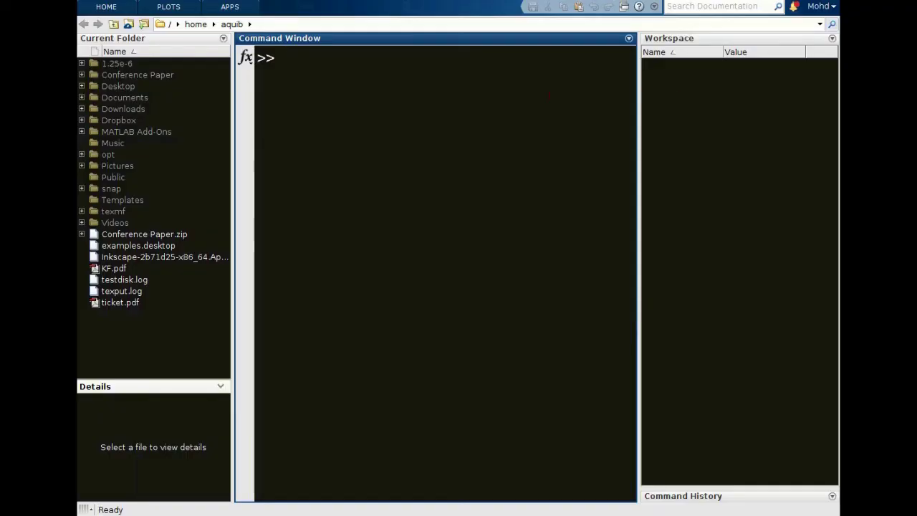
Run a=10 in the Command Window, then run exit to quit MATLAB
text(a=10)
key(Return)
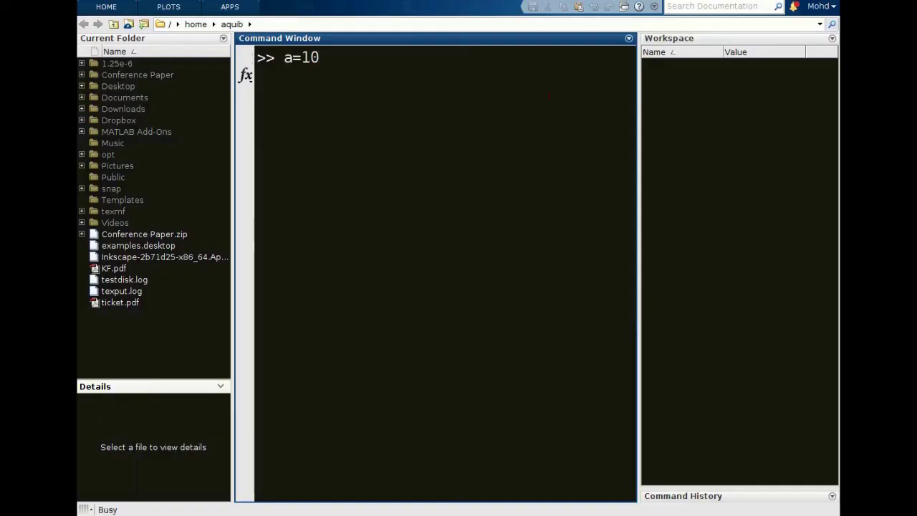
text(exit)
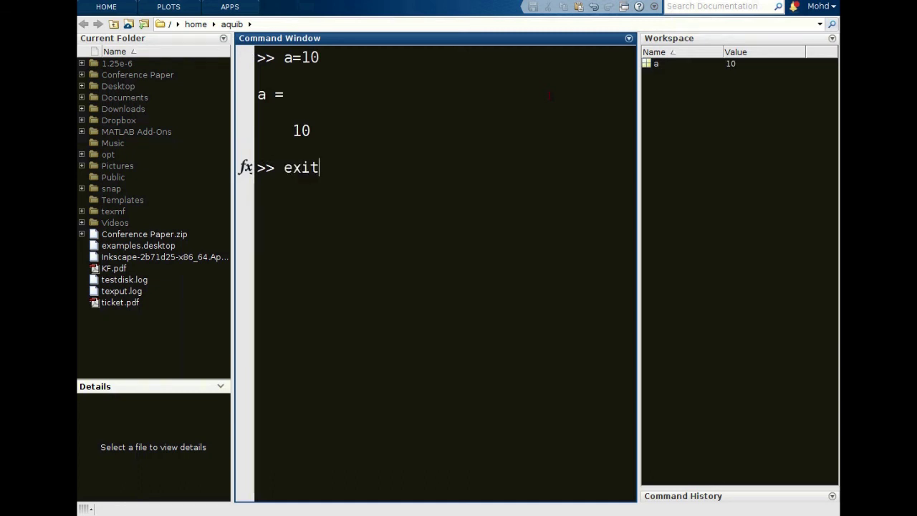
key(Return)
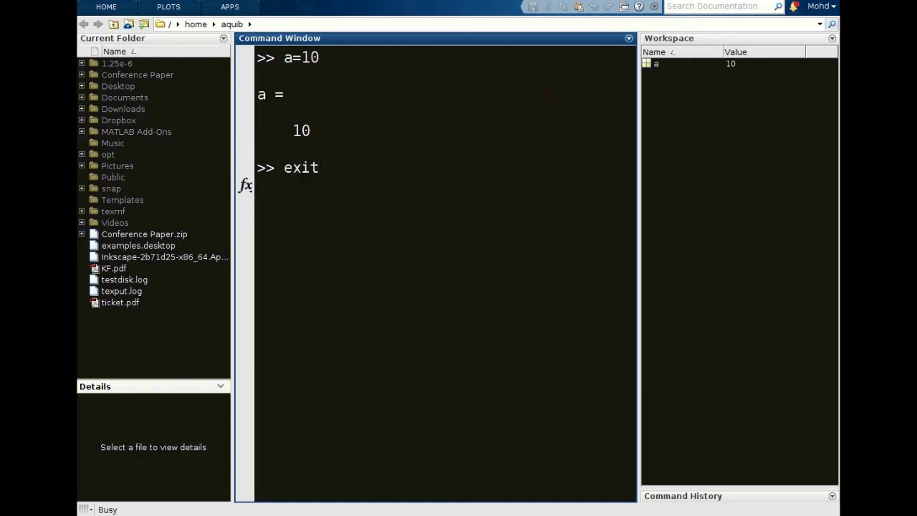